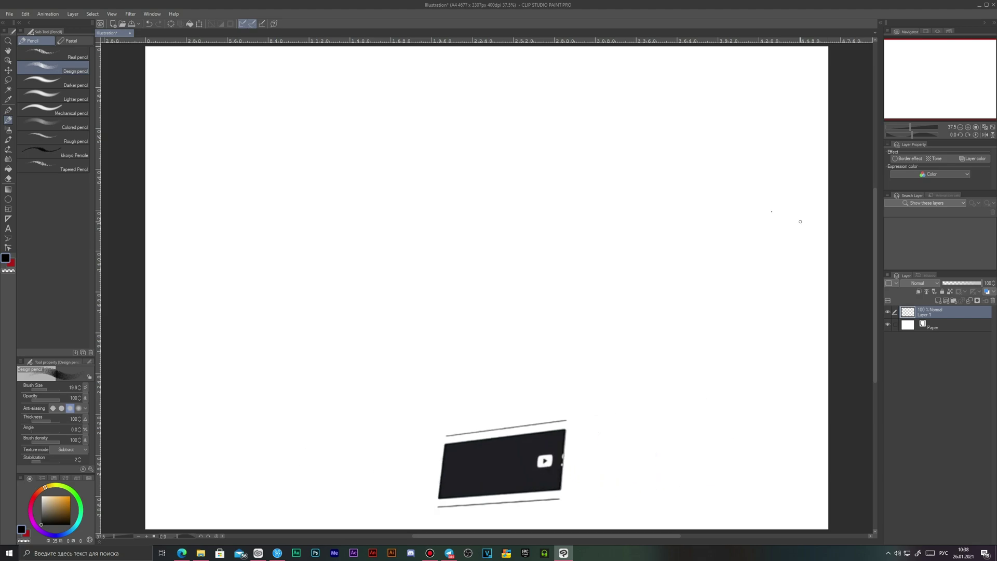
- Select the G-pen and open its Sub Tool Detail settings on the Color Jitter page
left_click(9, 111)
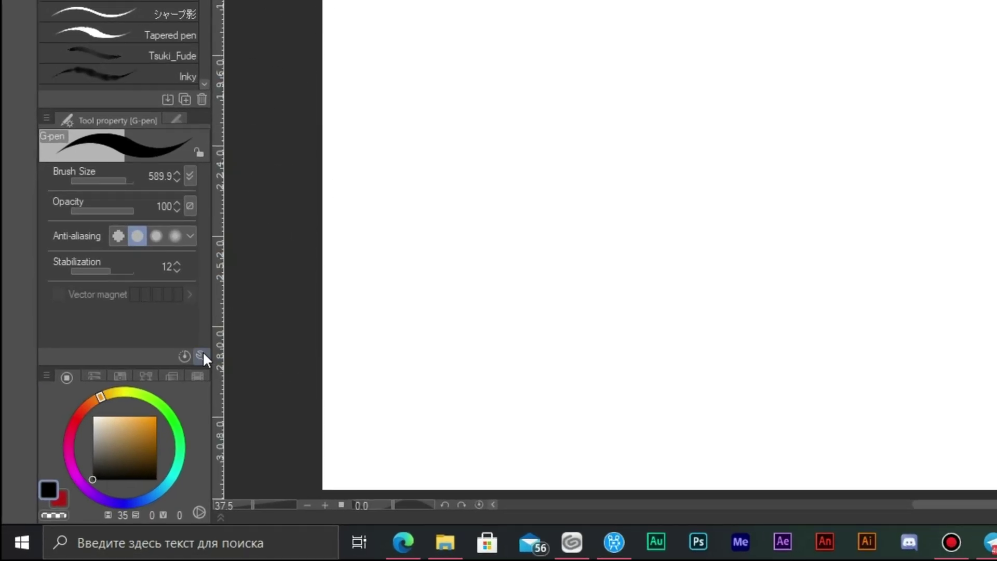
left_click(201, 355)
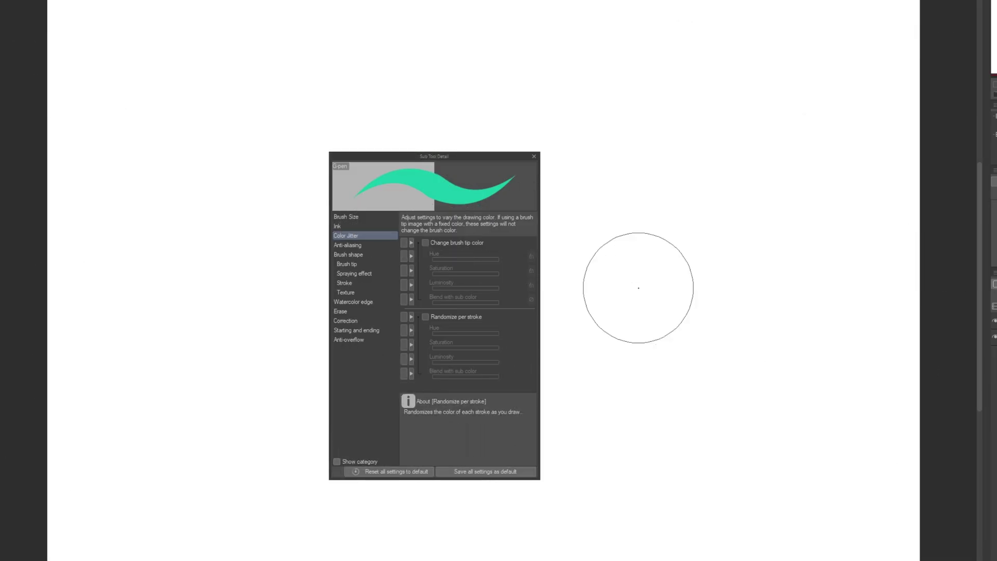
- Enable Change brush tip color with Hue 150 and Luminosity 40 jitter
left_click(450, 243)
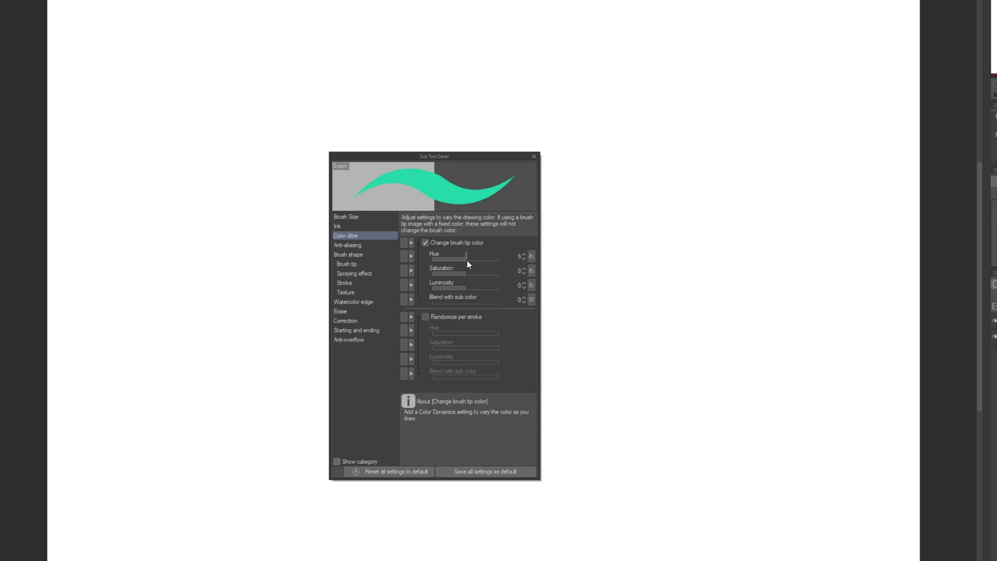
mouse_move(466, 260)
left_mouse_down()
mouse_move(480, 260)
mouse_move(457, 272)
mouse_move(479, 288)
left_mouse_up()
mouse_move(410, 133)
left_mouse_down()
mouse_move(431, 238)
mouse_move(455, 136)
mouse_move(380, 134)
left_mouse_up()
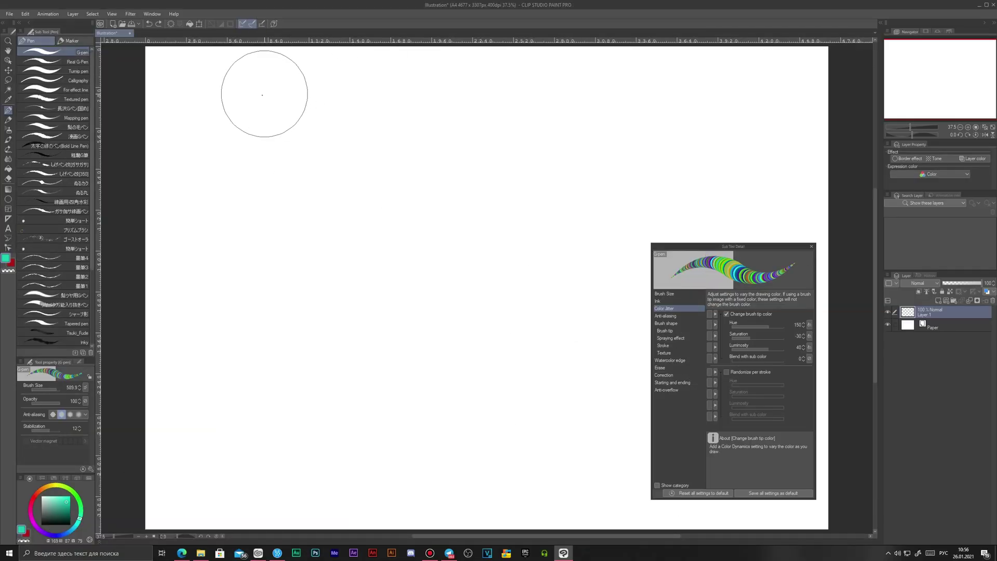
- Paint three columns of multicoloured circles, then lower the hue and saturation variation
mouse_move(261, 93)
left_mouse_down()
mouse_move(231, 191)
mouse_move(246, 251)
mouse_move(291, 336)
mouse_move(293, 460)
left_mouse_up()
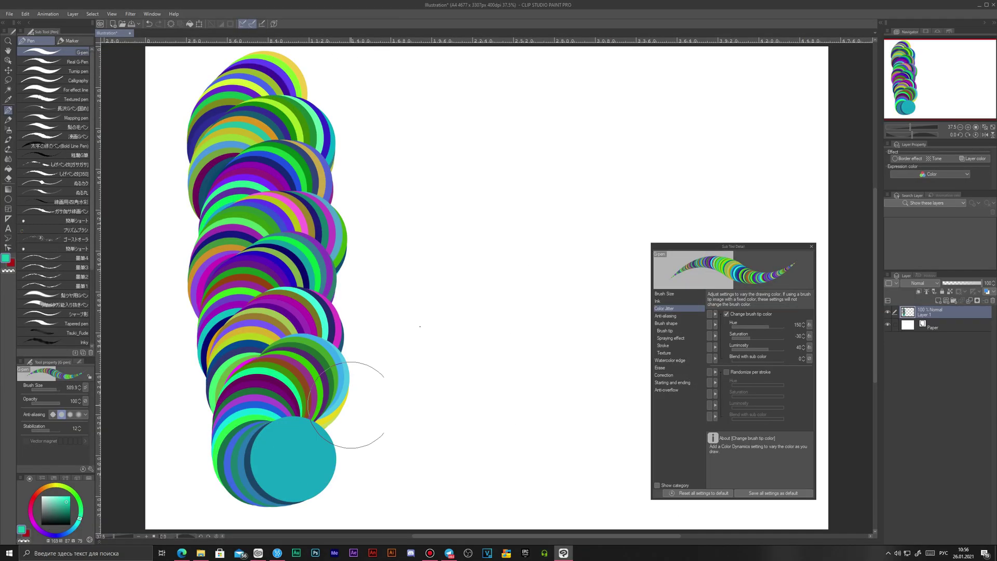
mouse_move(457, 154)
left_mouse_down()
mouse_move(525, 141)
mouse_move(457, 258)
mouse_move(452, 382)
mouse_move(502, 416)
left_mouse_up()
mouse_move(732, 109)
left_mouse_down()
mouse_move(754, 187)
mouse_move(675, 311)
left_mouse_up()
mouse_move(814, 243)
left_mouse_down()
mouse_move(815, 215)
mouse_move(955, 270)
left_mouse_up()
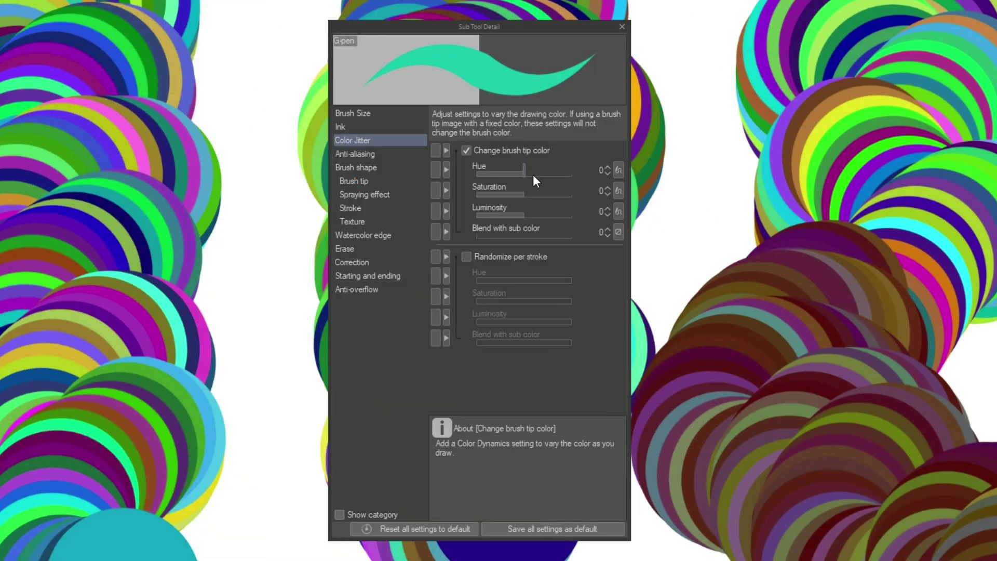
mouse_move(533, 175)
left_mouse_down()
mouse_move(562, 171)
mouse_move(485, 171)
left_mouse_up()
mouse_move(532, 194)
left_mouse_down()
mouse_move(554, 194)
mouse_move(482, 192)
mouse_move(559, 213)
mouse_move(530, 213)
left_mouse_up()
- Darken and mute the jitter to Hue -75, Saturation 24, Luminosity 96, and open the Hue dynamics options
left_click(506, 214)
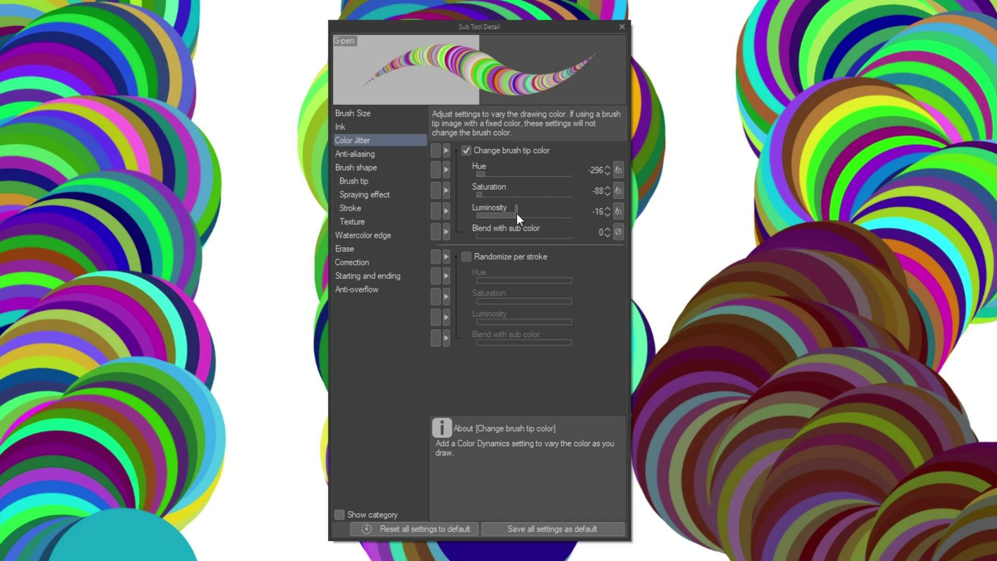
left_click(620, 168)
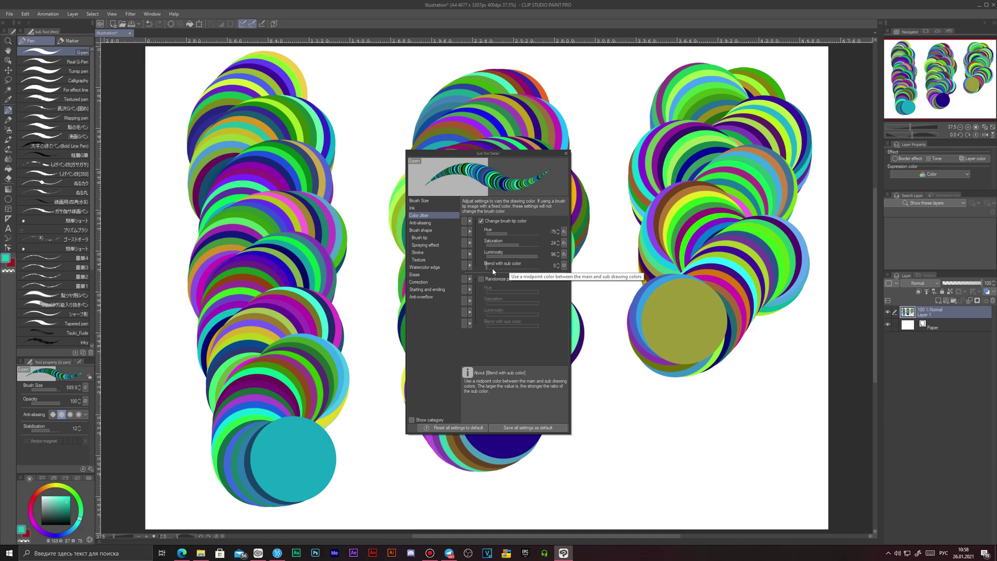
- Raise Blend with sub color and paint a test trail of dark maroon circles
mouse_move(492, 269)
left_mouse_down()
mouse_move(523, 268)
mouse_move(512, 268)
left_mouse_up()
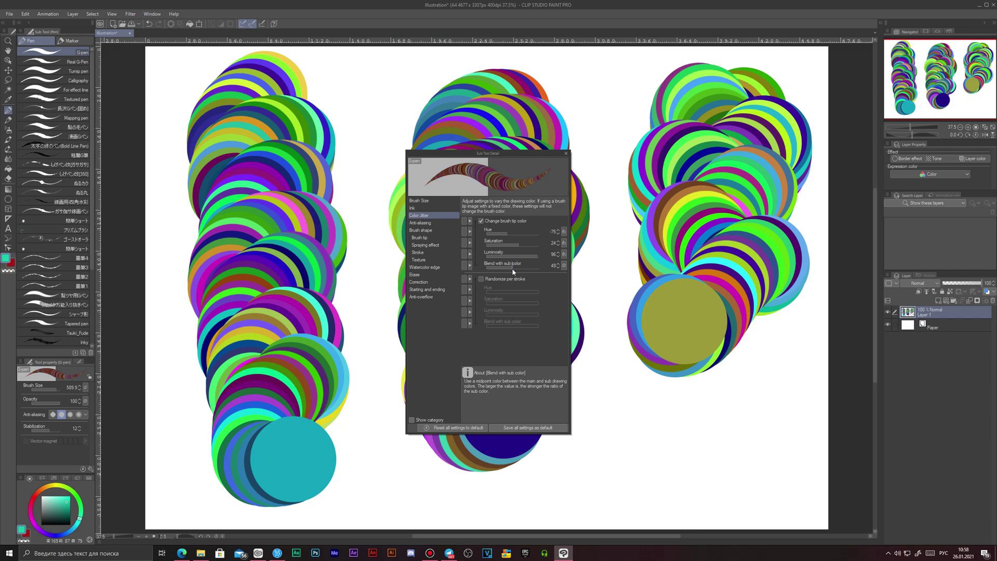
mouse_move(680, 304)
left_mouse_down()
mouse_move(653, 334)
mouse_move(691, 329)
mouse_move(630, 354)
mouse_move(688, 357)
mouse_move(614, 384)
mouse_move(715, 391)
mouse_move(657, 406)
mouse_move(710, 422)
mouse_move(696, 402)
mouse_move(721, 459)
mouse_move(766, 423)
mouse_move(753, 467)
mouse_move(797, 440)
mouse_move(797, 500)
mouse_move(826, 488)
left_mouse_up()
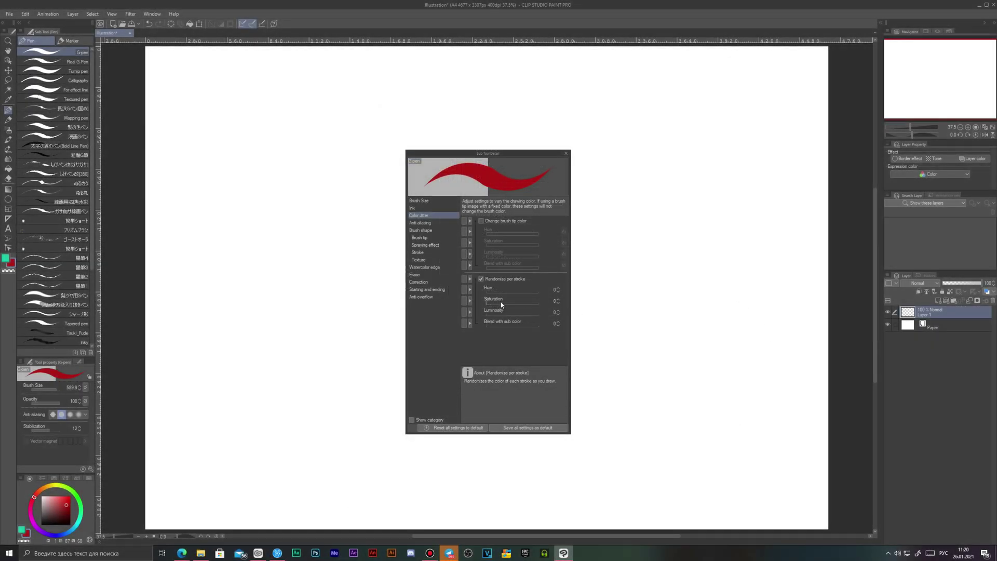
- Set per-stroke Saturation 38 and Luminosity 52, then paint pill strokes in varied reds
left_click(502, 304)
left_click(514, 314)
left_click(507, 301)
left_click_drag(319, 166, 283, 244)
left_click_drag(245, 256, 291, 335)
left_click_drag(218, 397, 320, 416)
left_click_drag(345, 278, 364, 387)
left_click_drag(291, 355, 340, 431)
left_click_drag(340, 465, 437, 493)
left_click_drag(665, 452, 691, 364)
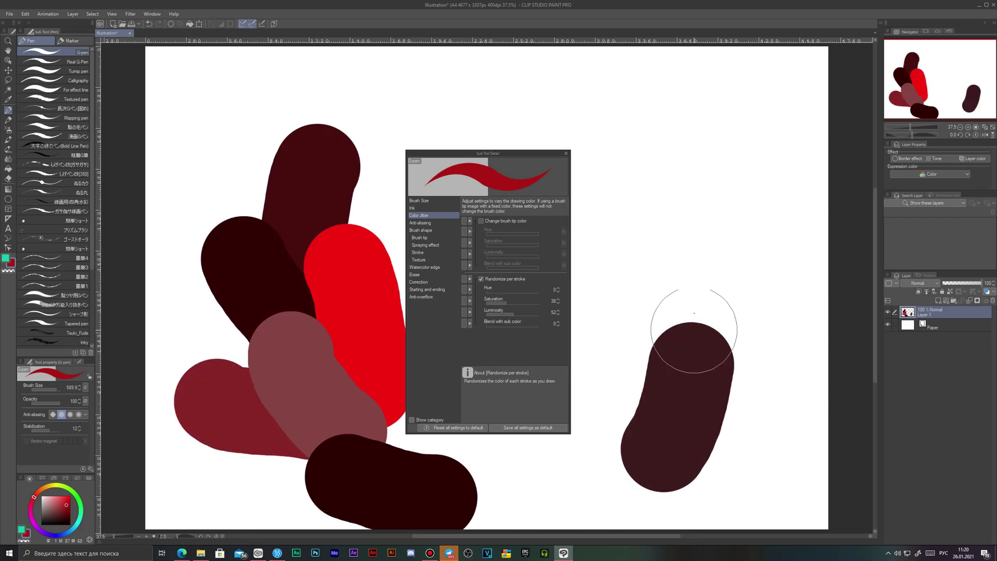
left_click_drag(668, 294, 670, 229)
left_click_drag(701, 250, 723, 193)
- Raise per-stroke Hue to 150 and paint more strokes in random hues
left_click(522, 290)
left_click(529, 290)
mouse_move(281, 119)
left_mouse_down()
mouse_move(260, 241)
mouse_move(298, 348)
left_mouse_up()
left_click_drag(220, 374, 304, 405)
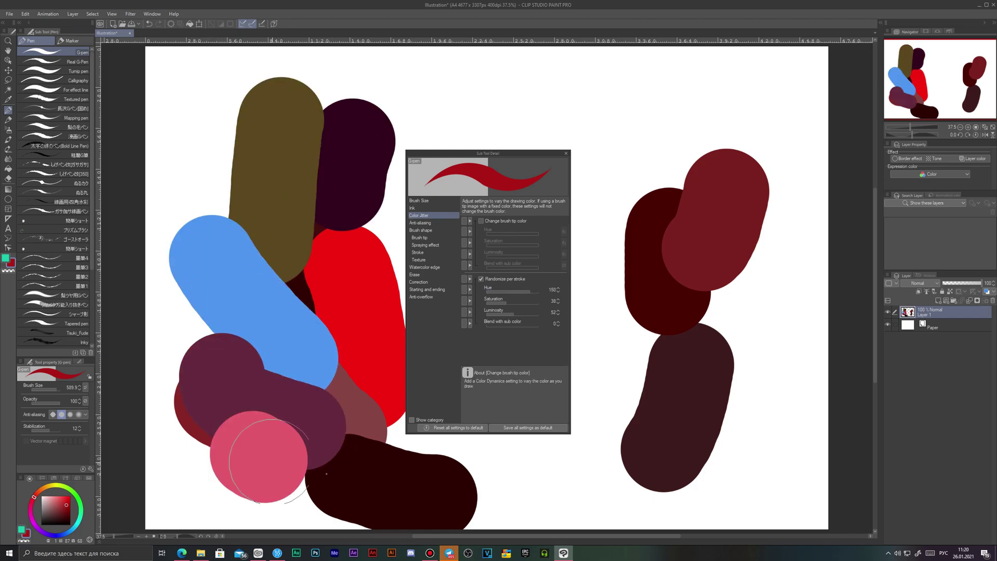
left_click_drag(256, 456, 395, 485)
left_click_drag(315, 283, 363, 289)
left_click_drag(296, 135, 475, 92)
mouse_move(559, 106)
left_mouse_down()
mouse_move(647, 164)
mouse_move(691, 291)
left_mouse_up()
left_click_drag(743, 257, 735, 372)
mouse_move(725, 380)
left_mouse_down()
mouse_move(679, 424)
mouse_move(579, 446)
left_mouse_up()
left_click_drag(367, 351, 322, 293)
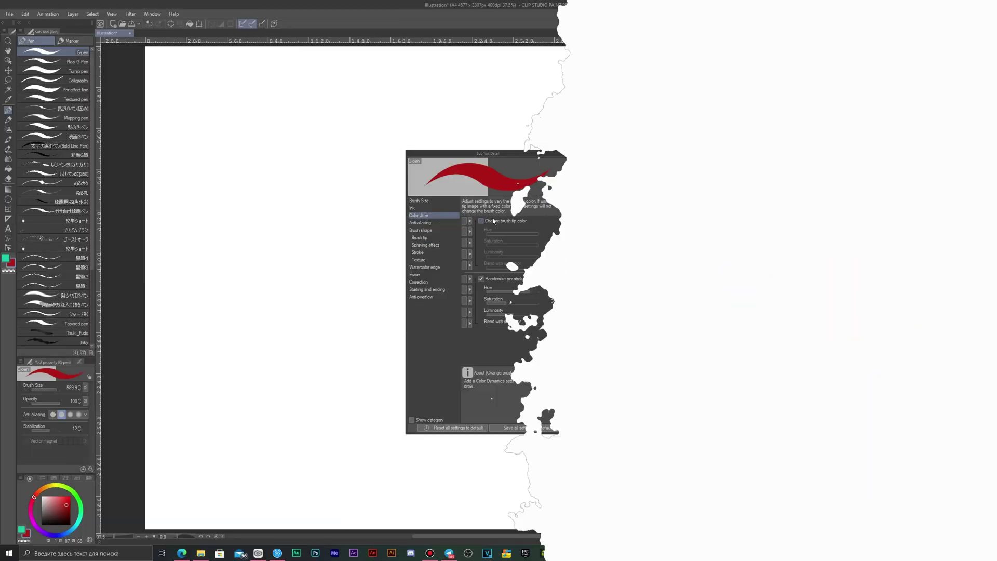
- Turn on both Change brush tip color (Hue 118, Saturation -28, Luminosity 42) and Randomize per stroke
left_click(519, 233)
left_click(506, 245)
left_click(522, 256)
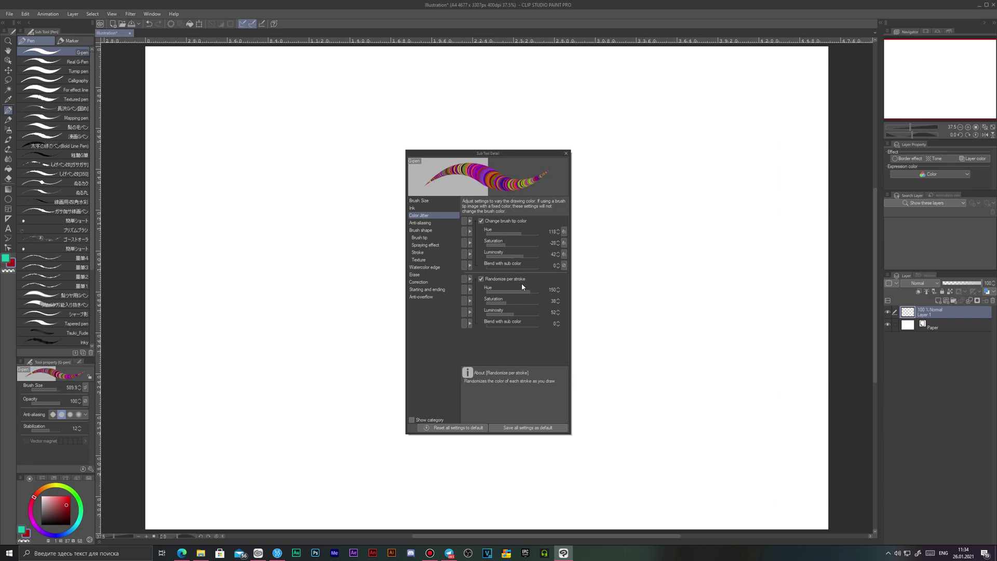
- Paint three long G-pen columns of multicoloured circles, keeping the settings window clear
mouse_move(290, 102)
left_mouse_down()
mouse_move(311, 159)
mouse_move(255, 183)
mouse_move(324, 188)
mouse_move(273, 274)
mouse_move(317, 319)
mouse_move(329, 389)
mouse_move(289, 463)
left_mouse_up()
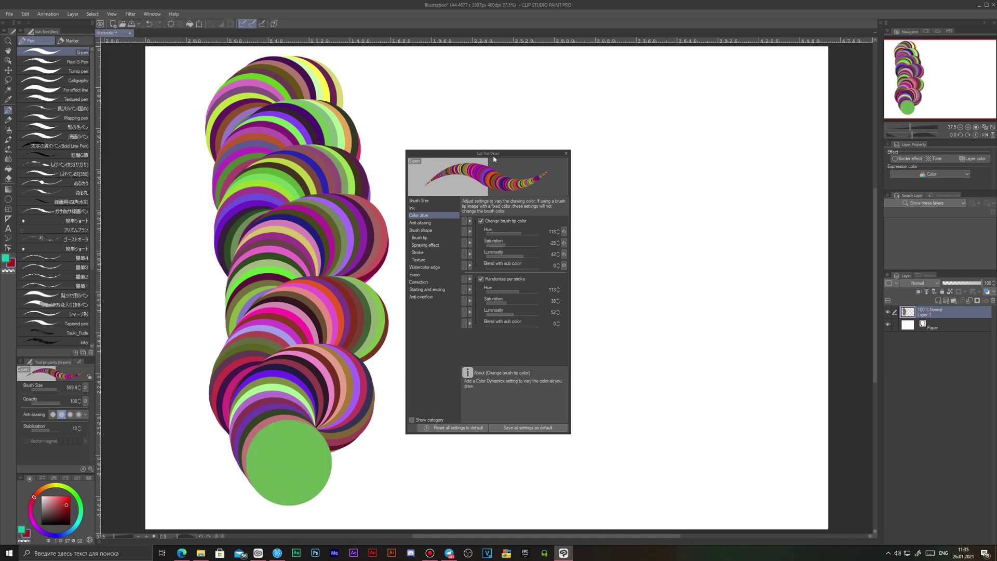
left_click_drag(488, 153, 883, 216)
mouse_move(494, 91)
left_mouse_down()
mouse_move(484, 141)
mouse_move(542, 156)
mouse_move(578, 216)
mouse_move(497, 310)
mouse_move(528, 332)
mouse_move(549, 383)
mouse_move(516, 463)
left_mouse_up()
mouse_move(786, 94)
left_mouse_down()
mouse_move(740, 133)
mouse_move(763, 124)
mouse_move(780, 293)
mouse_move(698, 434)
mouse_move(729, 470)
left_mouse_up()
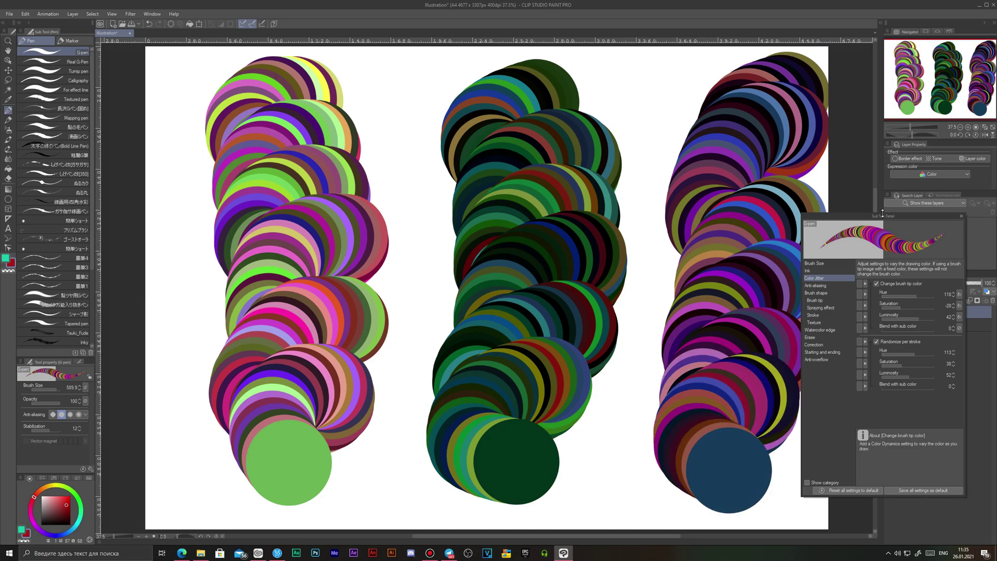
left_click_drag(883, 213, 918, 220)
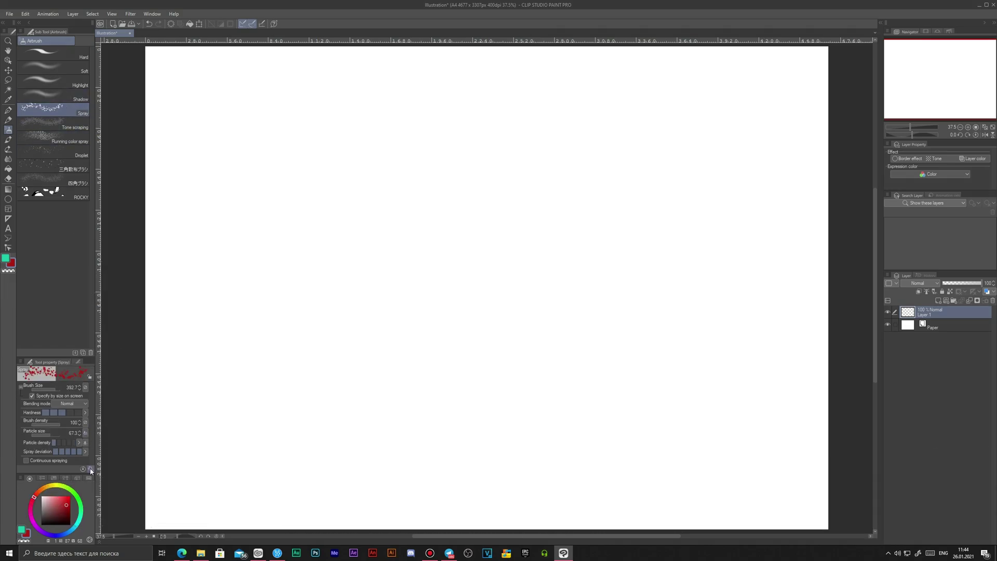
- Set the spray brush's jitter to Hue 242 and Luminosity -22, then spray confetti dots
left_click(91, 470)
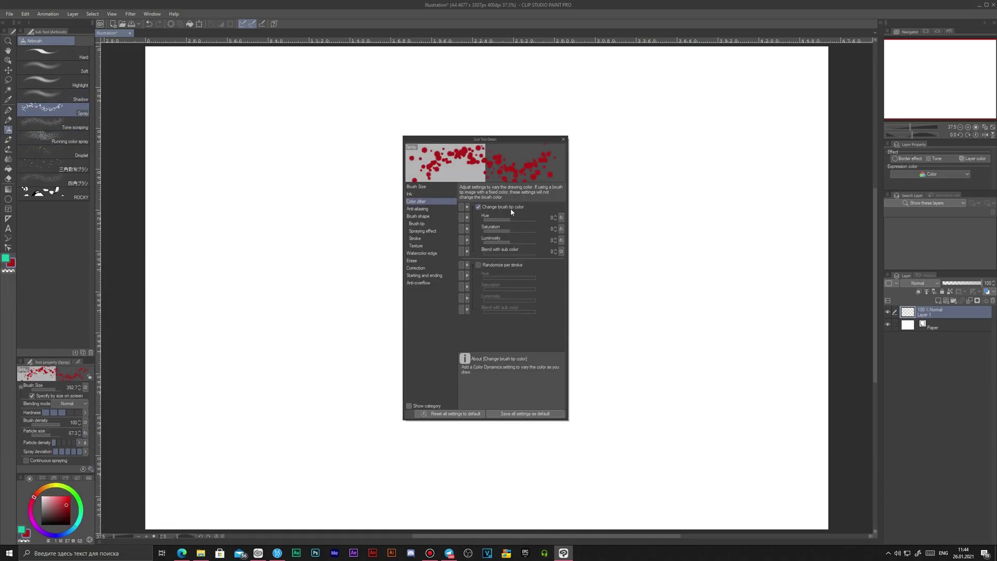
mouse_move(515, 218)
left_mouse_down()
mouse_move(525, 224)
mouse_move(504, 240)
left_mouse_up()
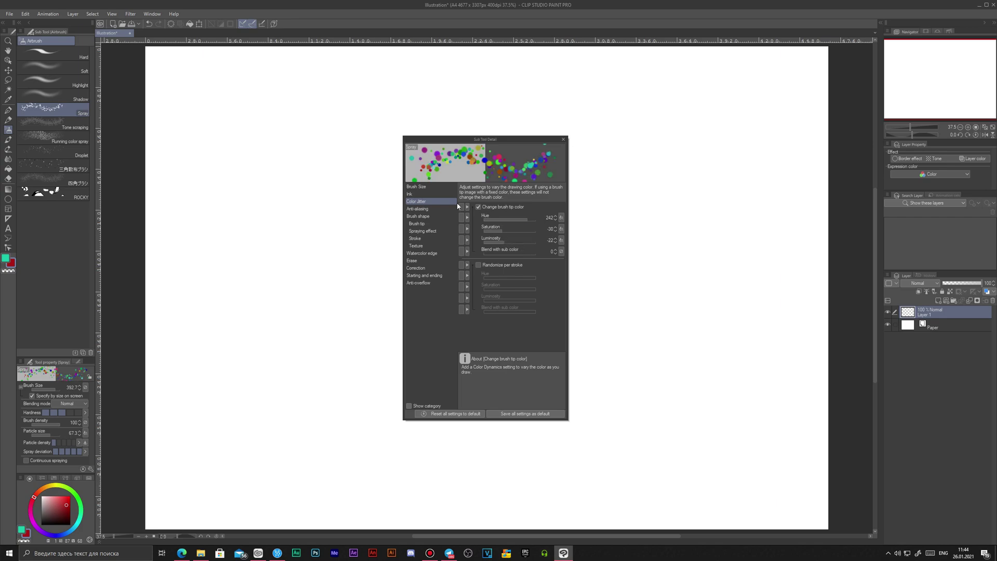
left_click_drag(249, 135, 231, 167)
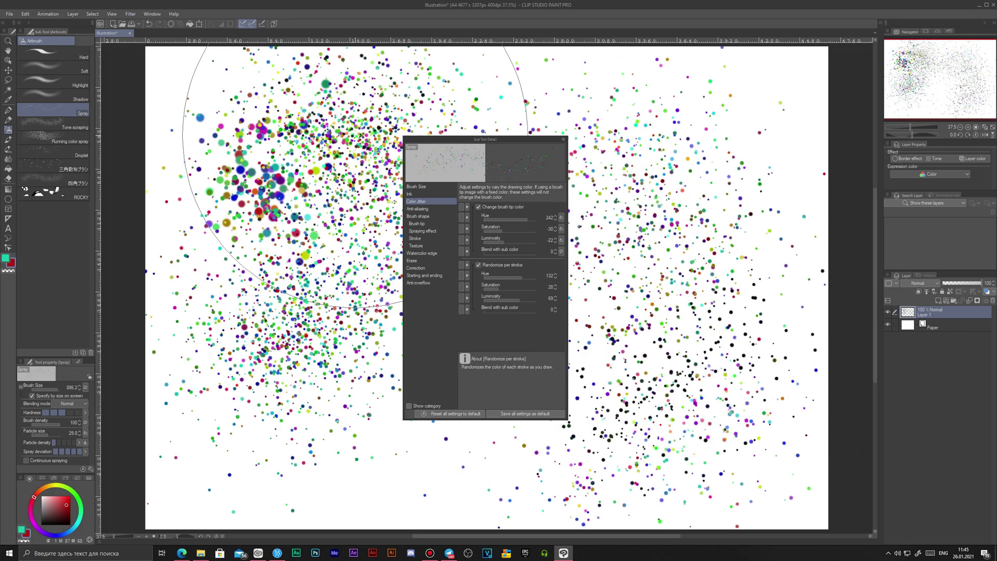
left_click(355, 133)
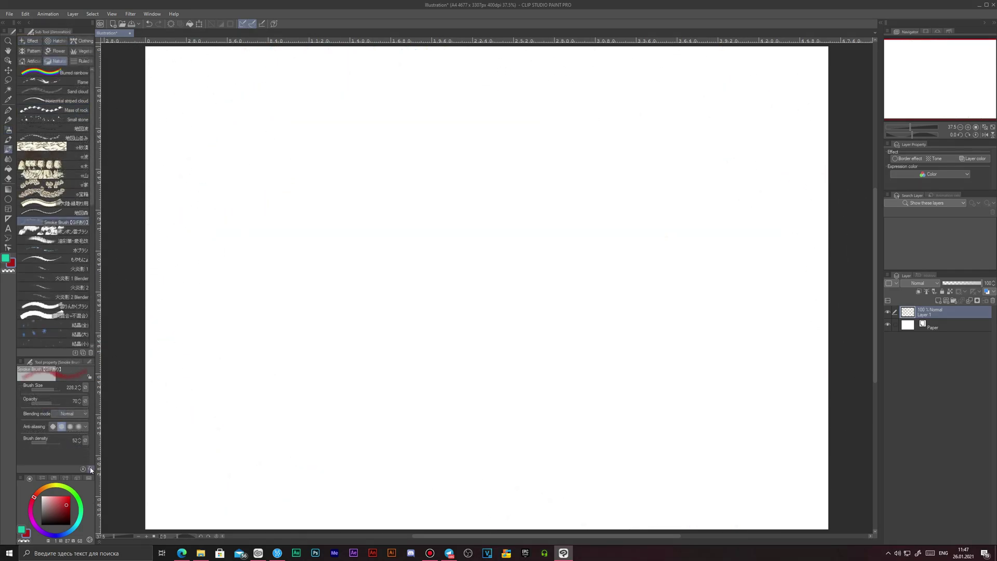
- Set the Smoke Brush's Color Jitter to Saturation -33 and Luminosity 46
left_click(90, 469)
left_click(501, 229)
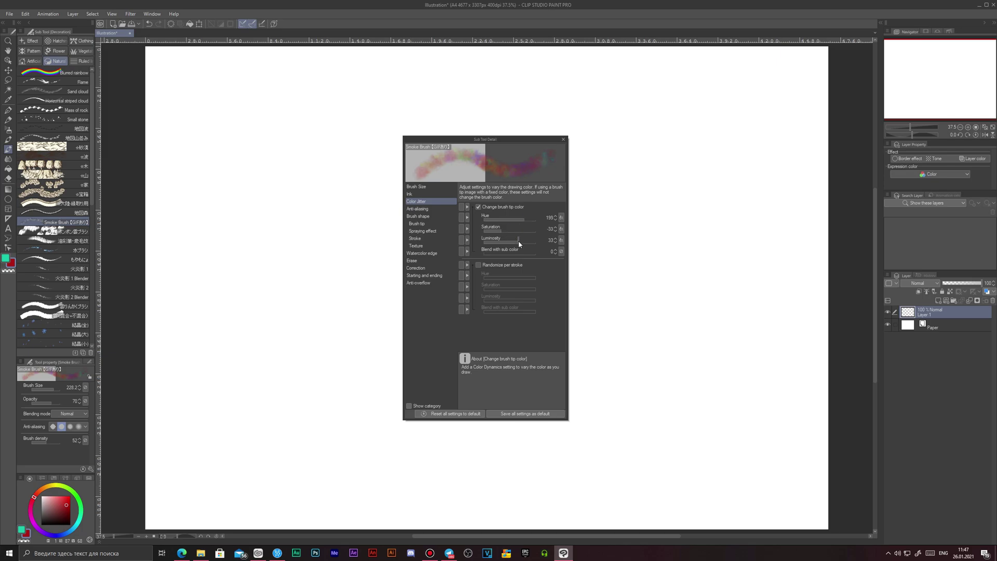
left_click(521, 241)
- Paint pinkish smoke blobs at brush size 67.3 and a long smoke stroke along the bottom
mouse_move(316, 173)
left_mouse_down()
mouse_move(296, 180)
mouse_move(306, 200)
left_mouse_up()
left_click(51, 394)
left_click_drag(228, 286, 240, 282)
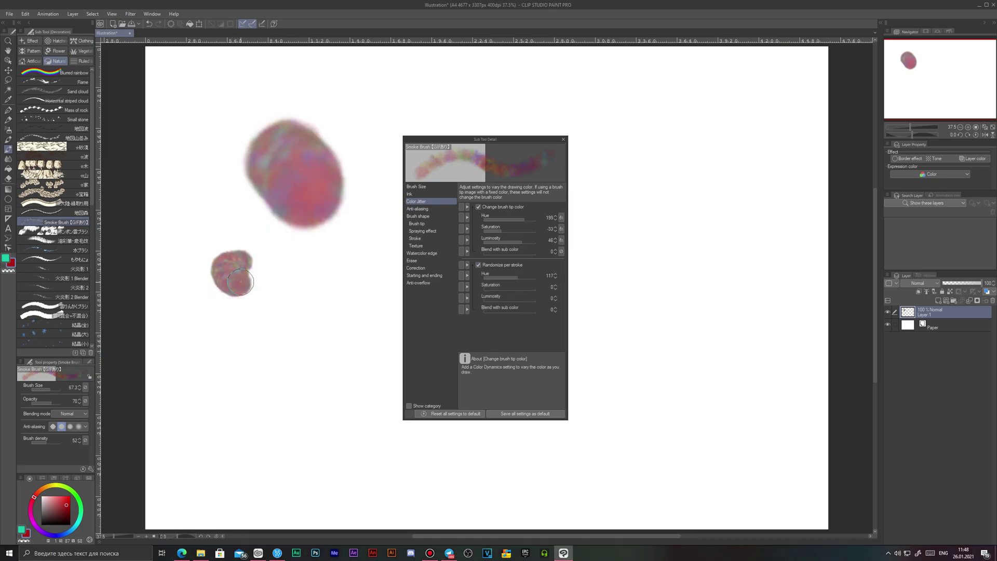
scroll(253, 281, "up", 5)
left_click_drag(242, 354, 248, 369)
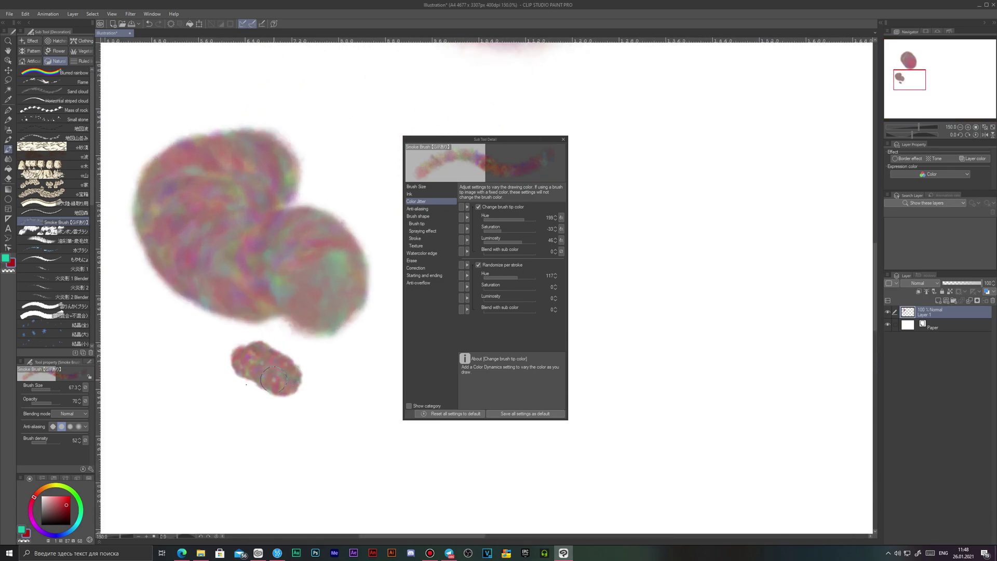
mouse_move(134, 380)
left_mouse_down()
mouse_move(209, 435)
mouse_move(545, 489)
left_mouse_up()
scroll(655, 259, "down", 4)
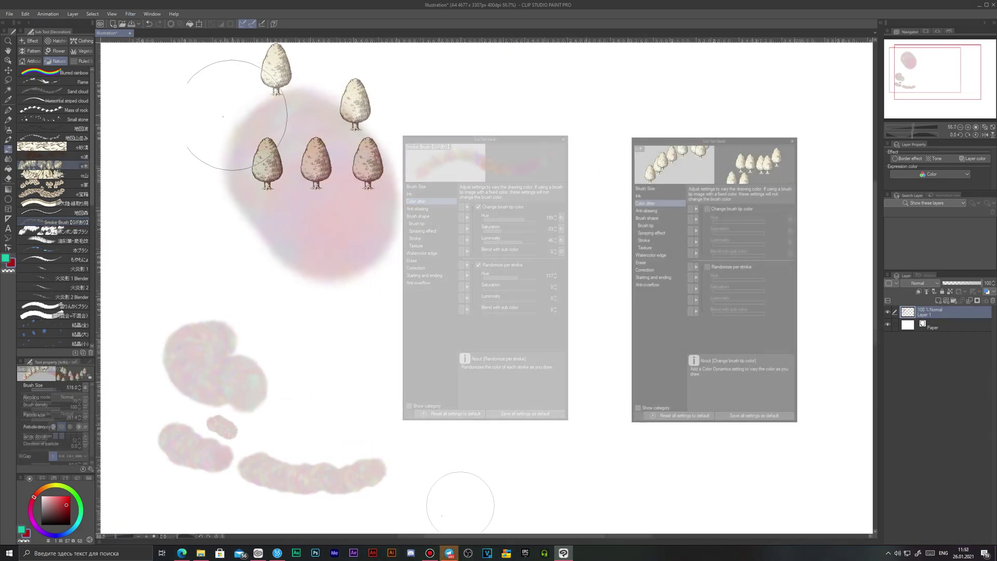
- Scatter trees across the canvas, setting the tree brush hue jitter to 188
mouse_move(223, 83)
left_mouse_down()
mouse_move(225, 205)
mouse_move(492, 189)
left_mouse_up()
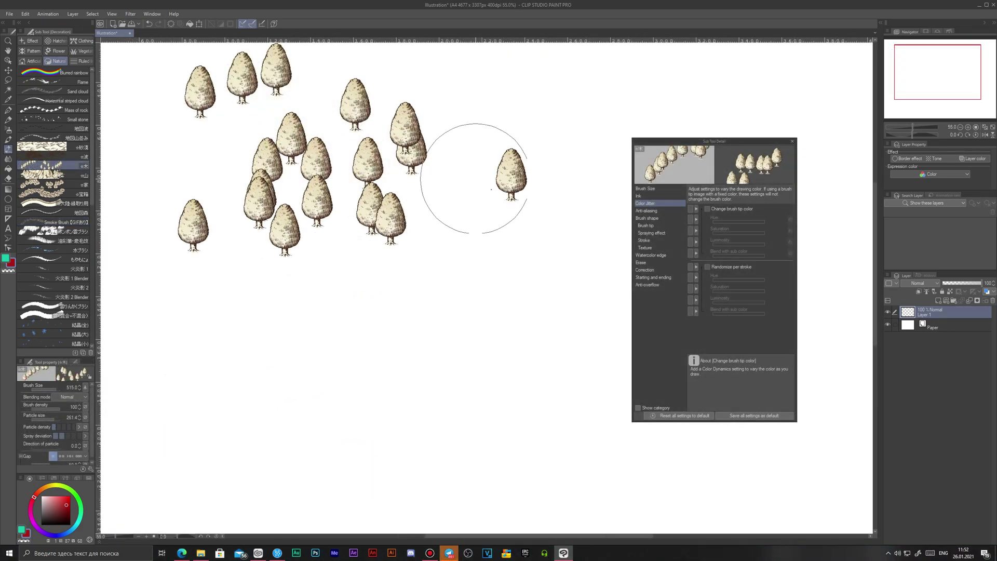
mouse_move(333, 249)
left_mouse_down()
mouse_move(205, 383)
mouse_move(213, 438)
left_mouse_up()
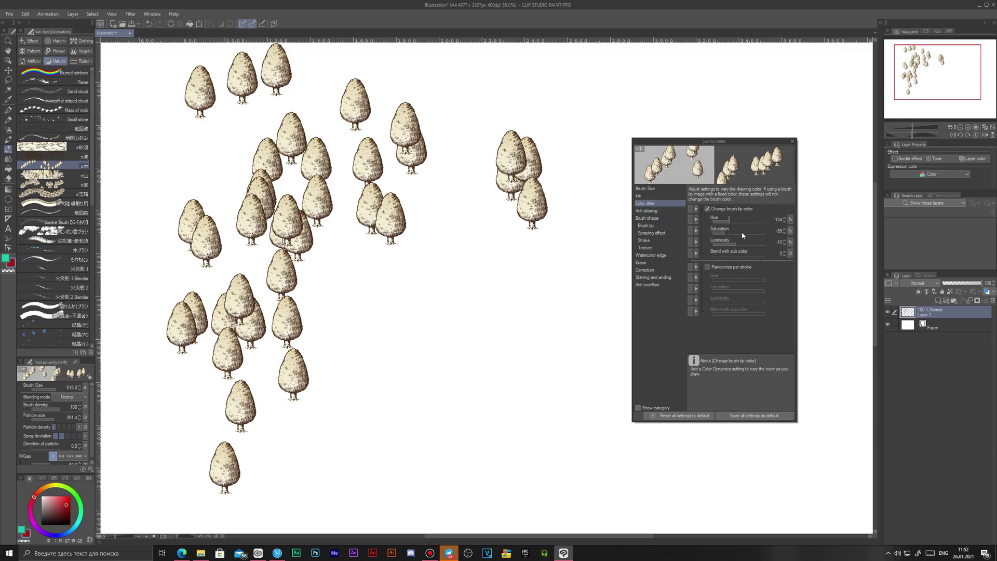
left_click(752, 221)
mouse_move(447, 218)
left_mouse_down()
mouse_move(359, 270)
mouse_move(400, 300)
mouse_move(376, 348)
mouse_move(296, 388)
mouse_move(399, 136)
mouse_move(299, 188)
left_mouse_up()
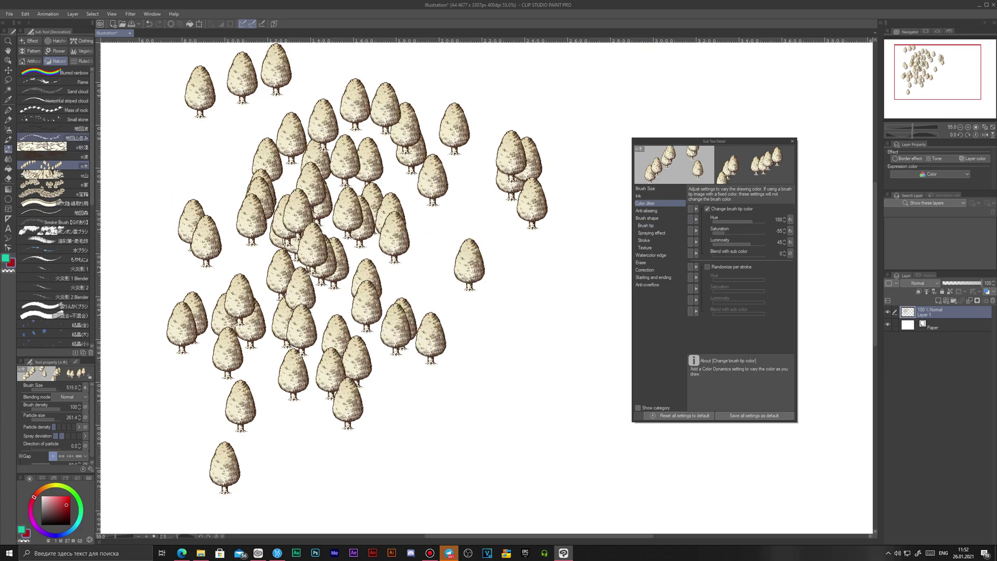
- Paint two mountain ranges, in the middle and on the right, with the mountain brush
left_click(45, 177)
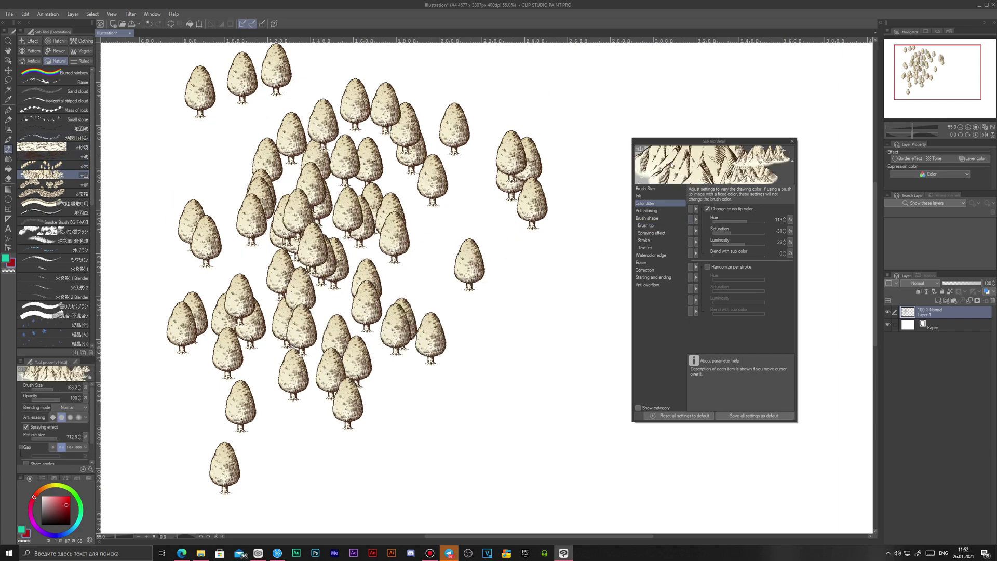
mouse_move(645, 117)
left_mouse_down()
mouse_move(564, 121)
mouse_move(498, 164)
mouse_move(494, 277)
mouse_move(569, 297)
mouse_move(426, 353)
mouse_move(464, 400)
mouse_move(451, 458)
mouse_move(519, 483)
left_mouse_up()
left_click_drag(722, 141, 884, 132)
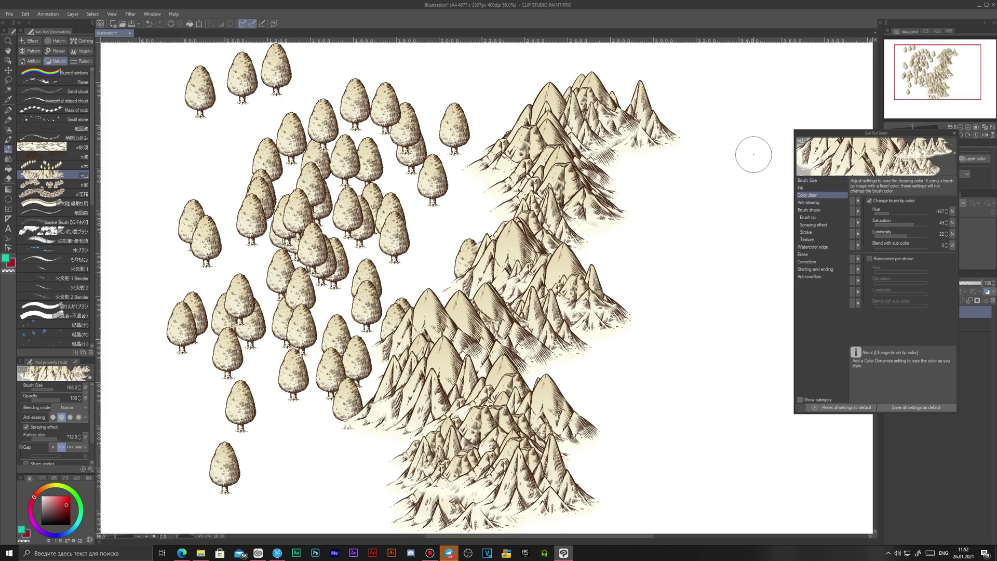
mouse_move(754, 154)
left_mouse_down()
mouse_move(654, 291)
mouse_move(717, 426)
left_mouse_up()
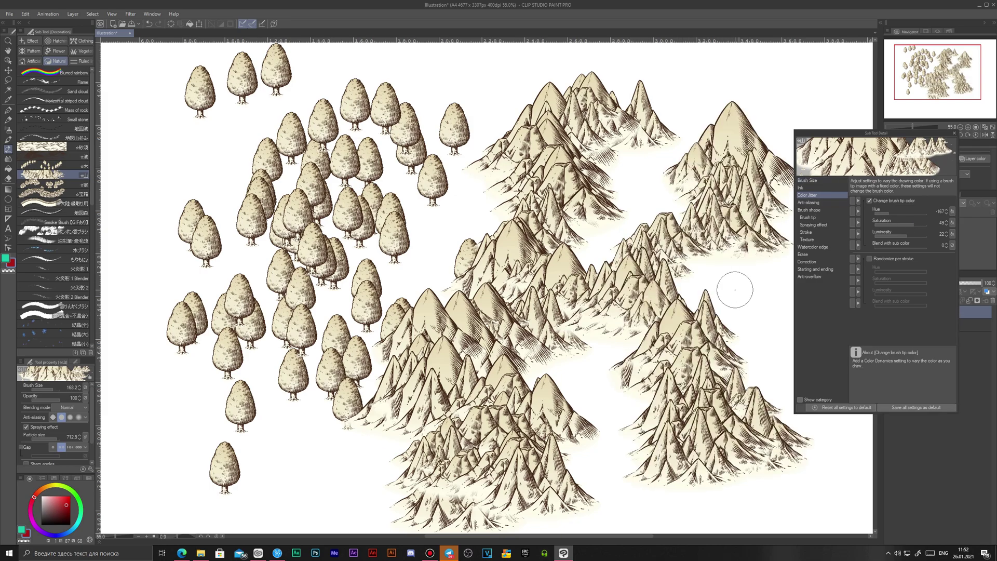
scroll(427, 260, "down", 3)
scroll(428, 260, "up", 3)
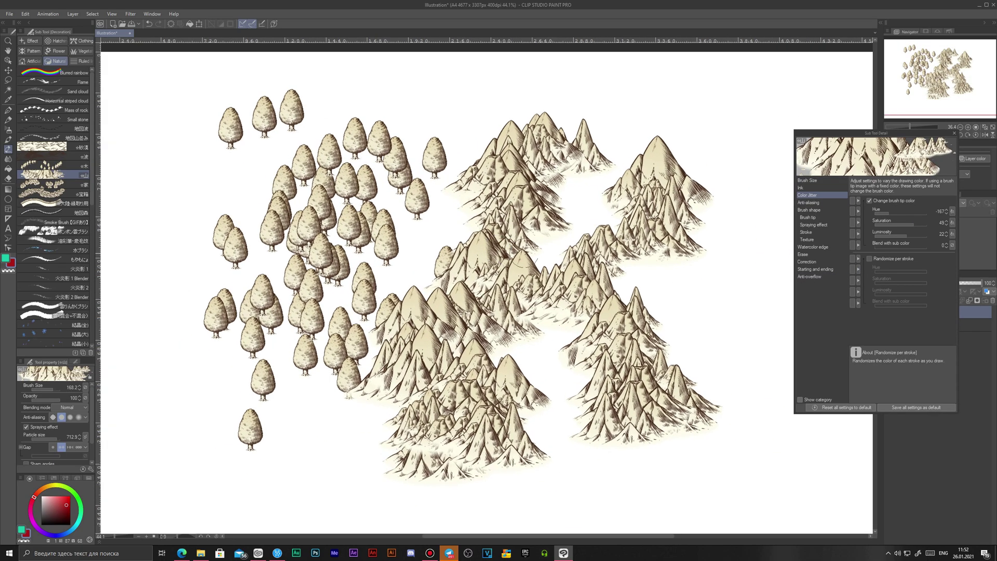
scroll(476, 293, "up", 2)
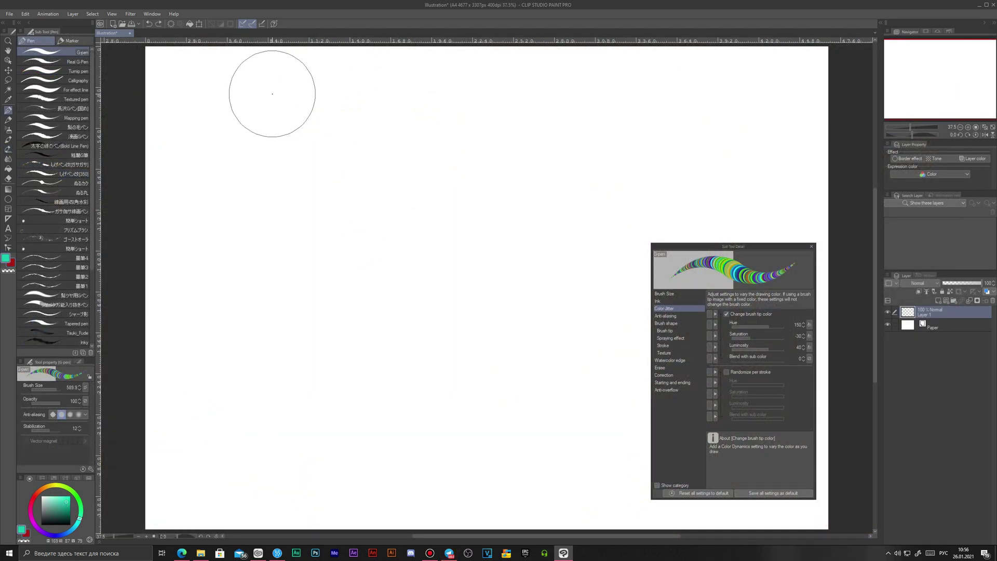
- Paint a tall column of colour-jittered G-pen circles down the left of the canvas
mouse_move(271, 94)
left_mouse_down()
mouse_move(285, 191)
mouse_move(279, 357)
mouse_move(293, 460)
left_mouse_up()
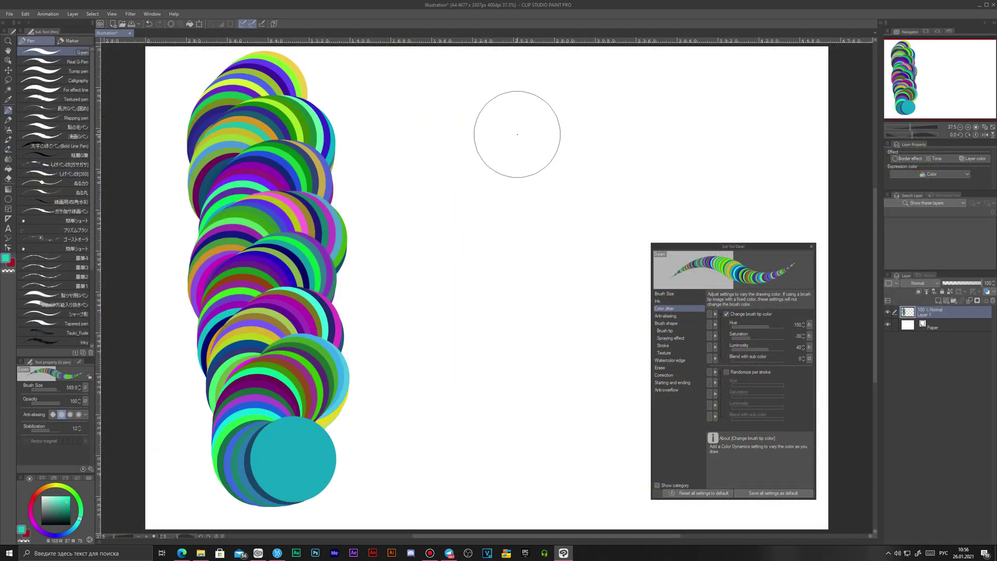